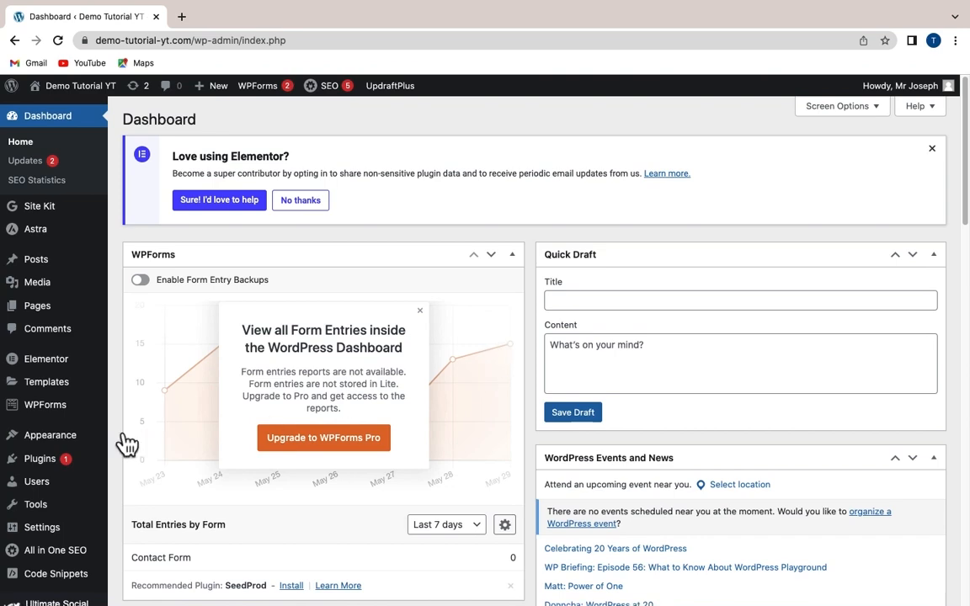
- Open the UpdraftPlus settings from the installed plugins and review the existing backups
mouse_move(59, 472)
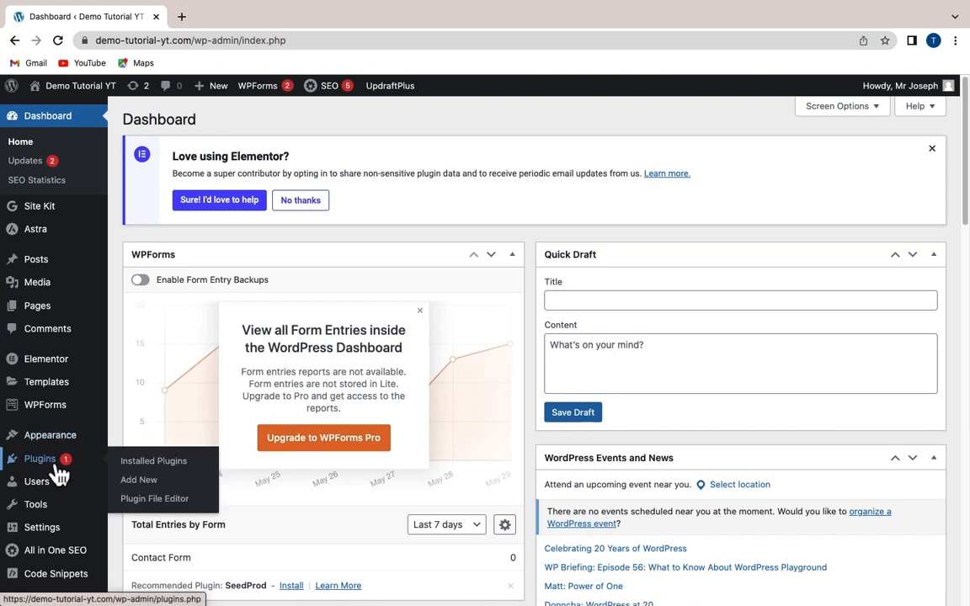
click(141, 468)
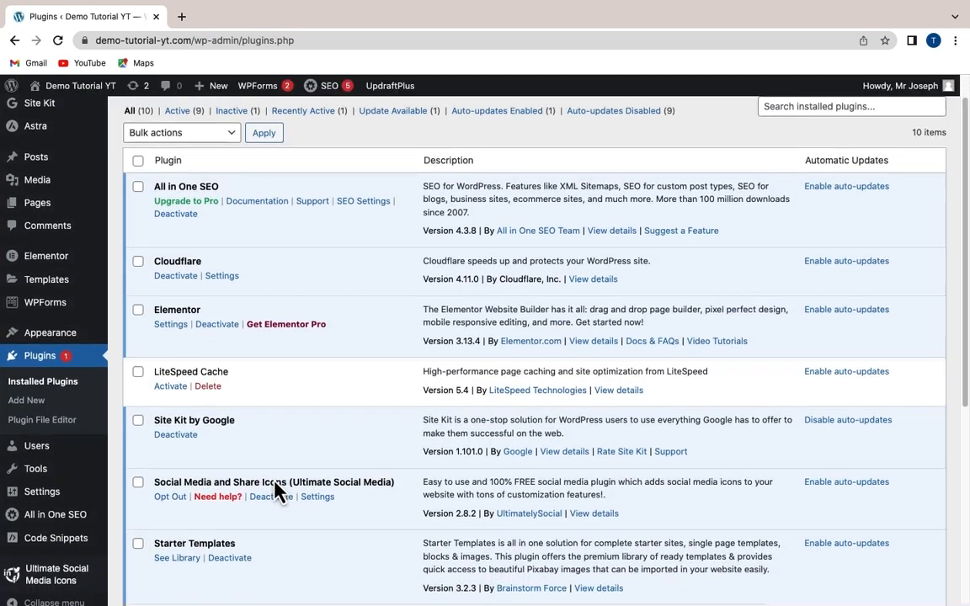
scroll(277, 491, down, 2)
scroll(277, 492, down, 2)
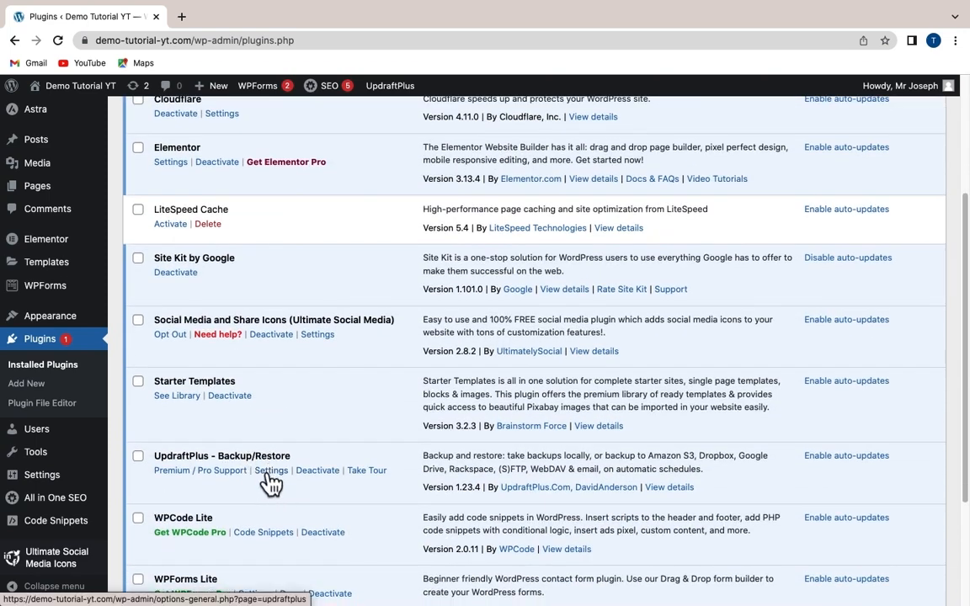
click(271, 473)
scroll(271, 482, down, 7)
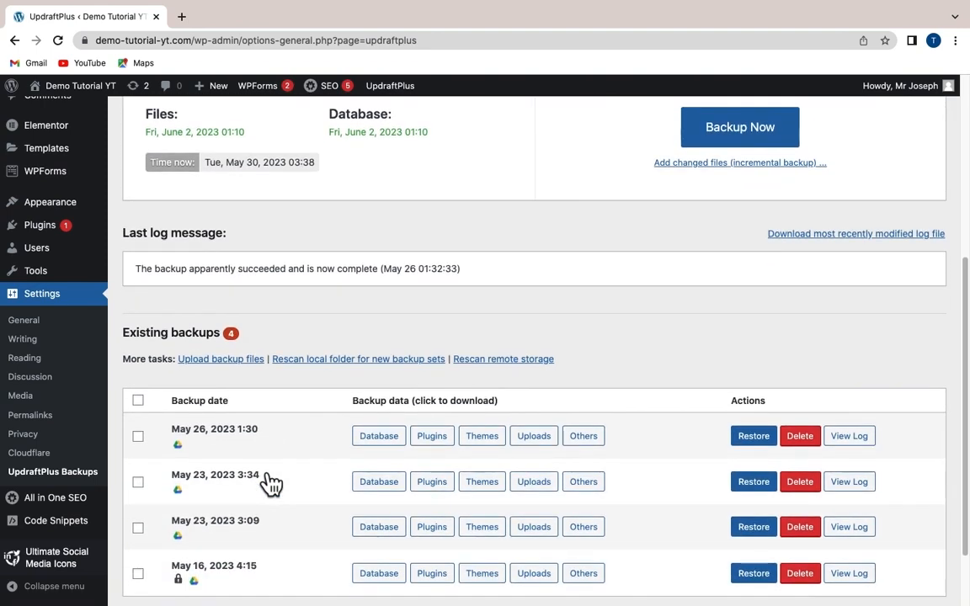
scroll(271, 481, down, 2)
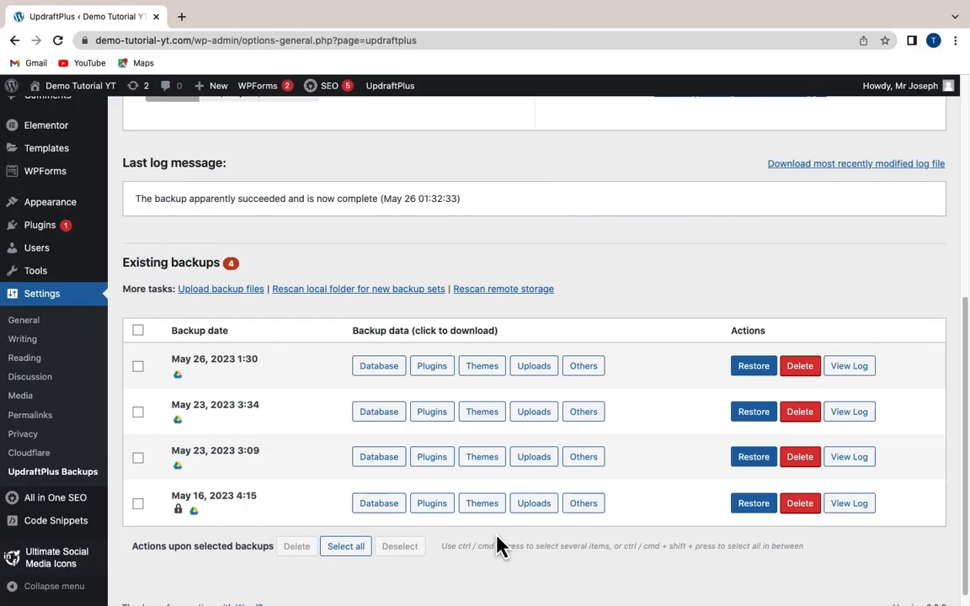
- Open the live site in a new tab and start editing its home page with Elementor
scroll(498, 542, up, 10)
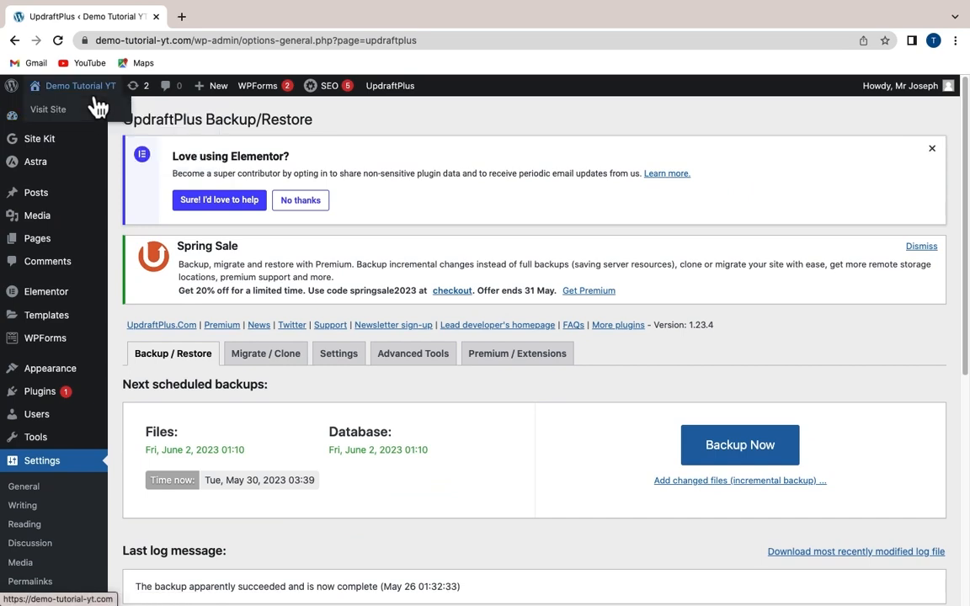
right_click(99, 108)
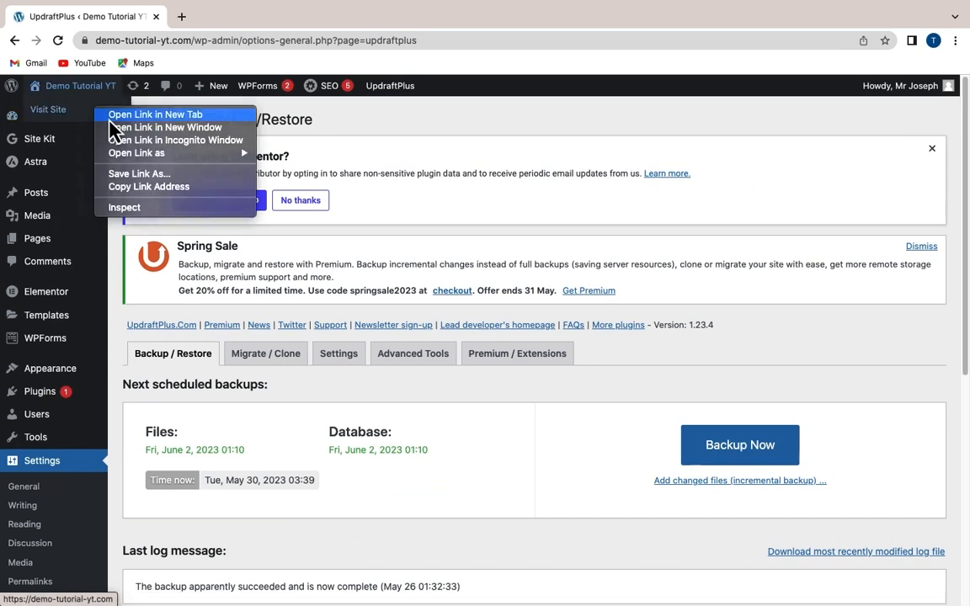
click(118, 115)
click(238, 26)
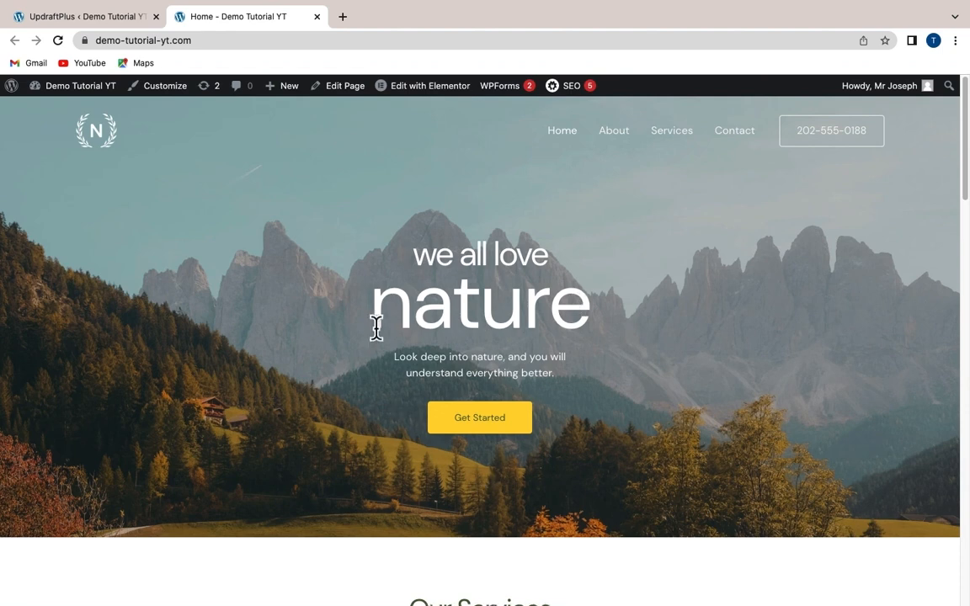
click(456, 93)
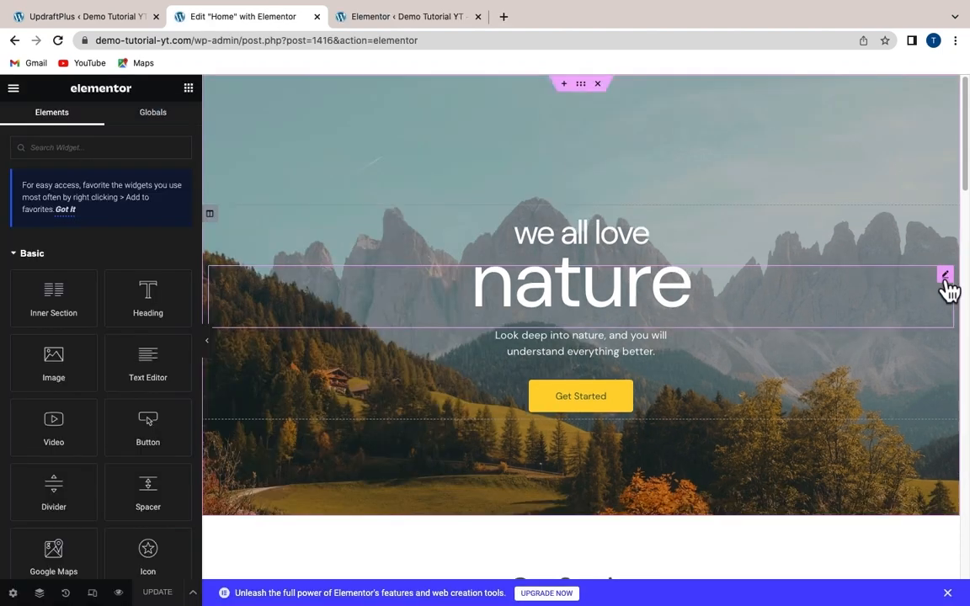
- Change the hero heading "nature" to "Existing backup" and the hero button text to "Backme-up"
click(945, 278)
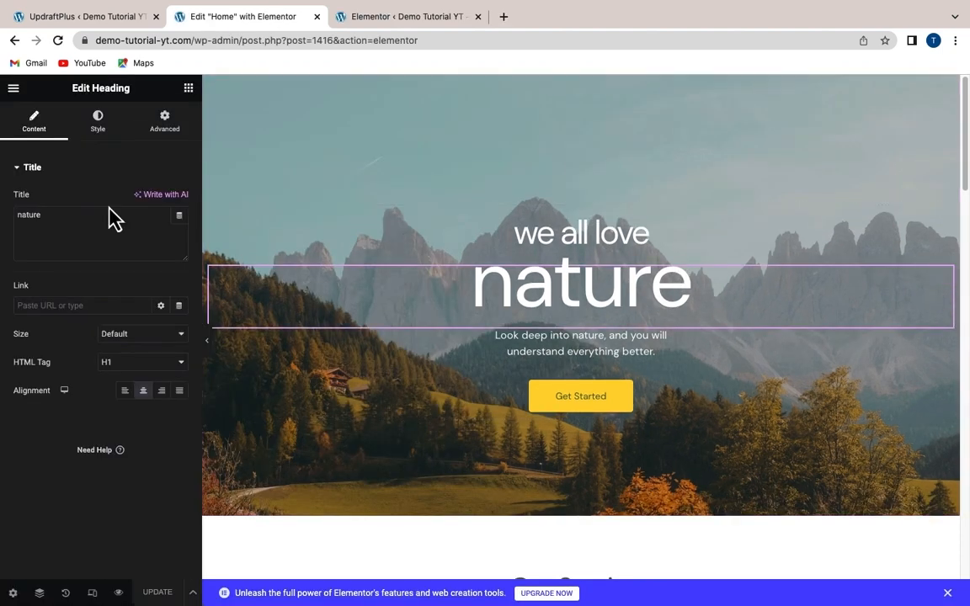
drag(48, 217, 5, 221)
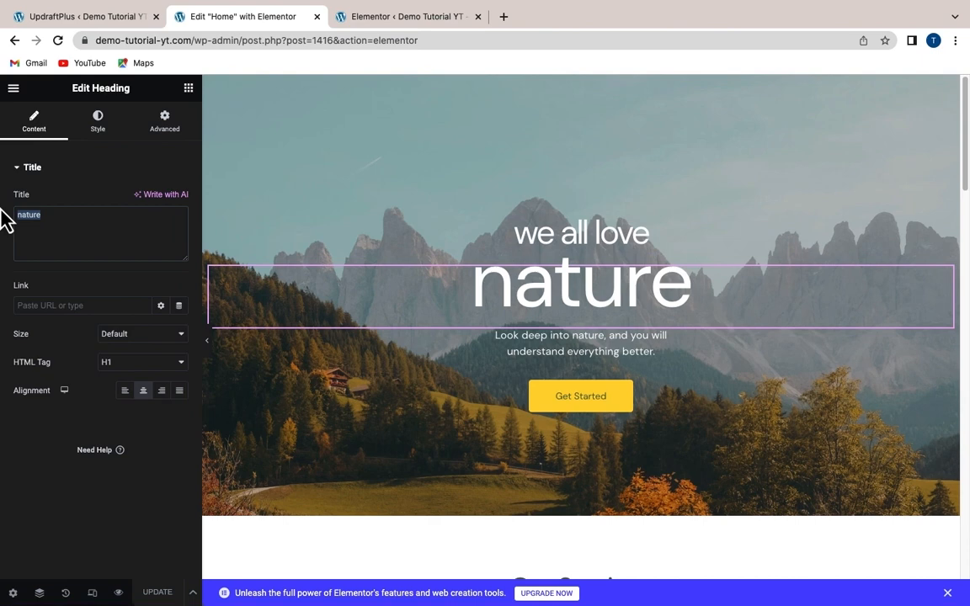
text(Existing backup)
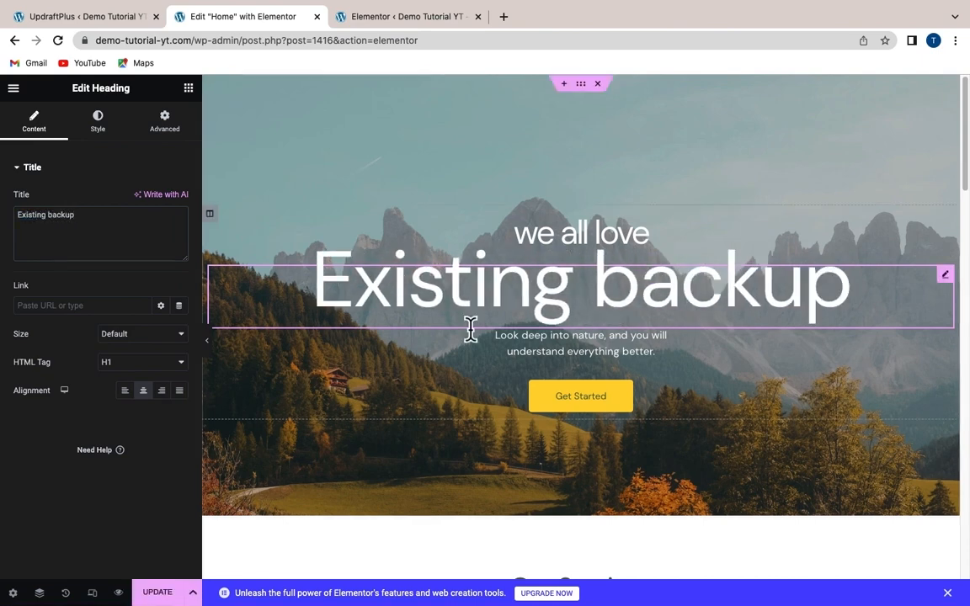
click(539, 392)
text(Back me up)
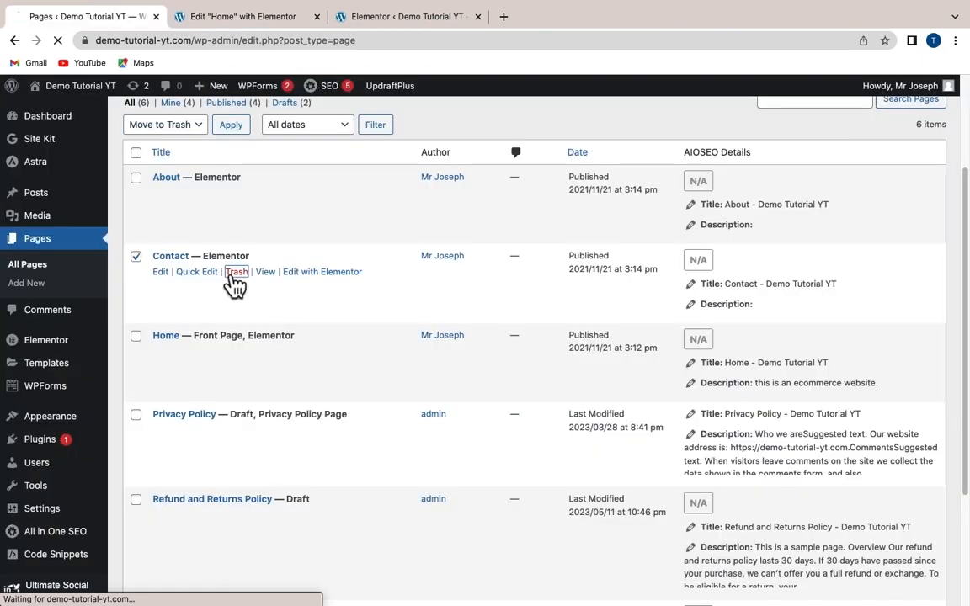
- Check the edited heading on the live home page
scroll(241, 411, down, 1)
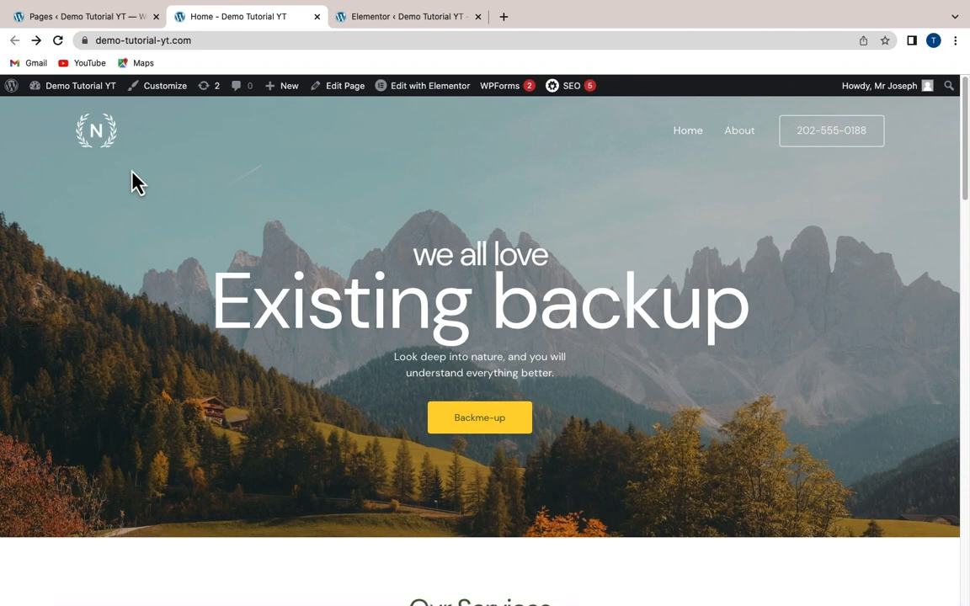
drag(225, 302, 769, 332)
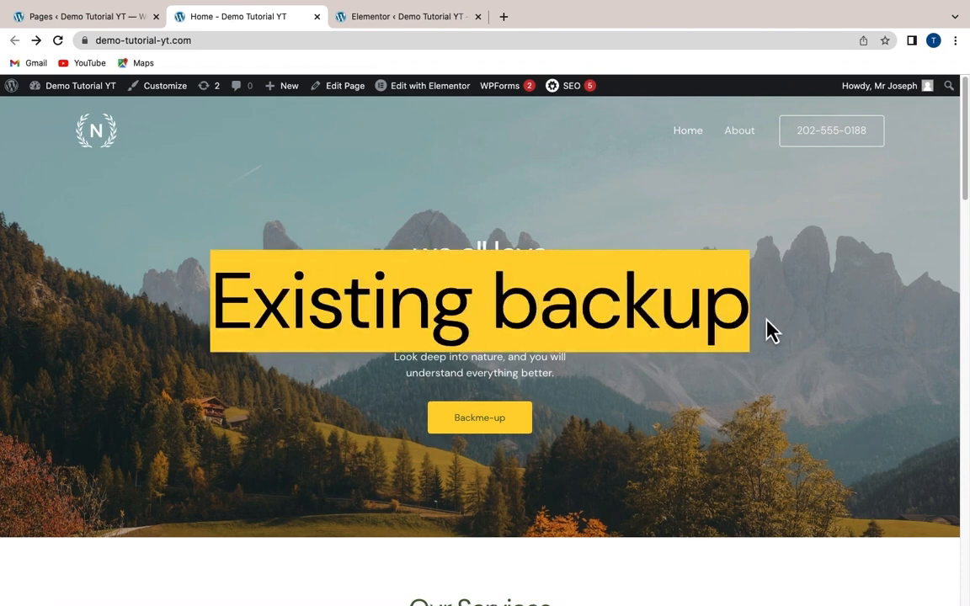
click(769, 331)
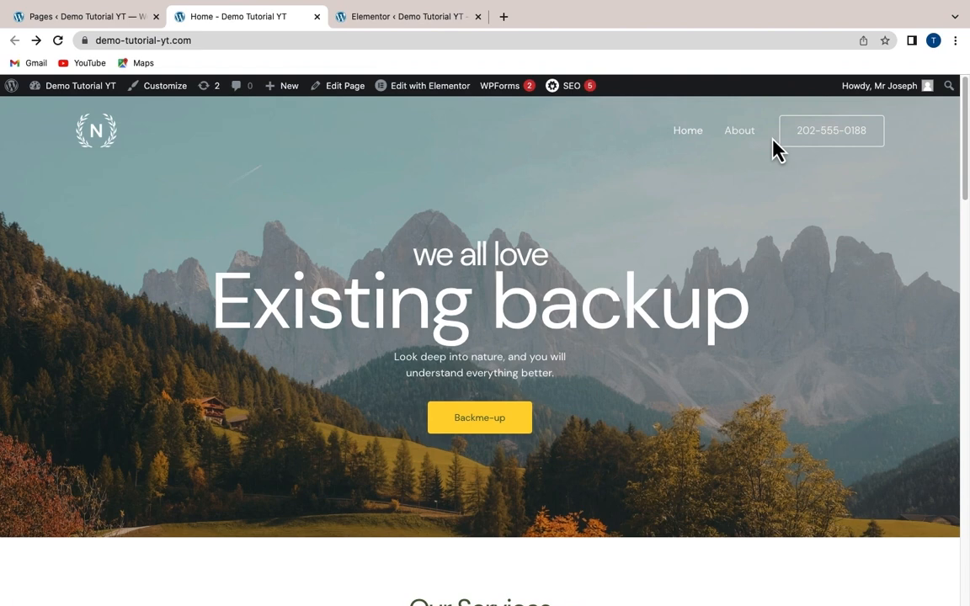
- Return to the WordPress dashboard and open the UpdraftPlus settings from the installed plugins
mouse_move(77, 93)
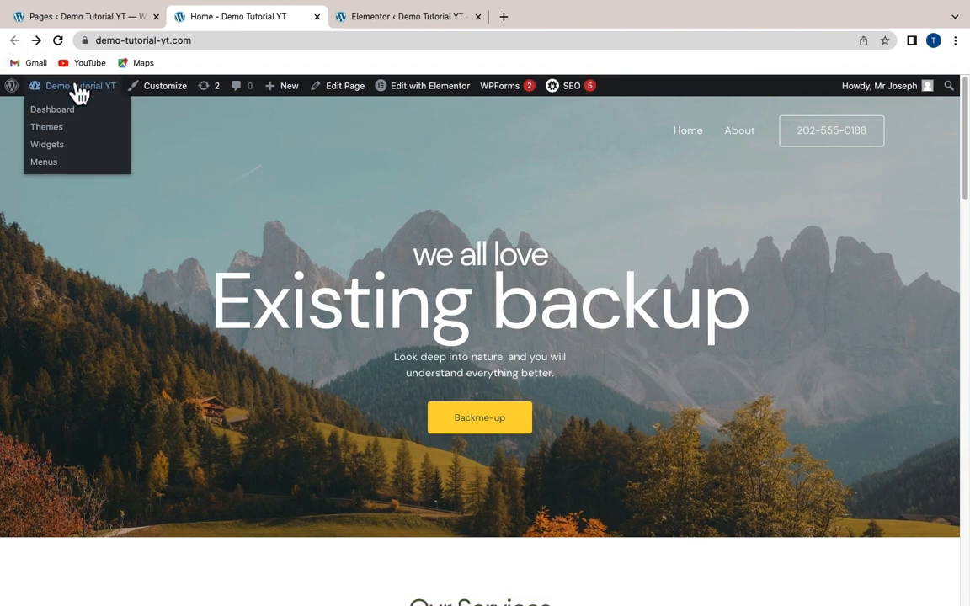
click(57, 113)
mouse_move(40, 474)
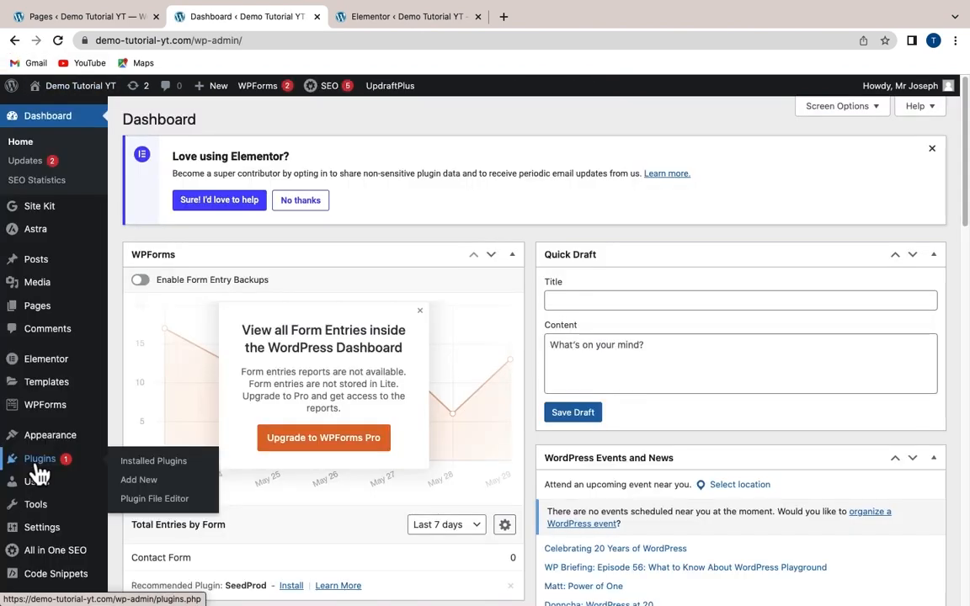
click(170, 468)
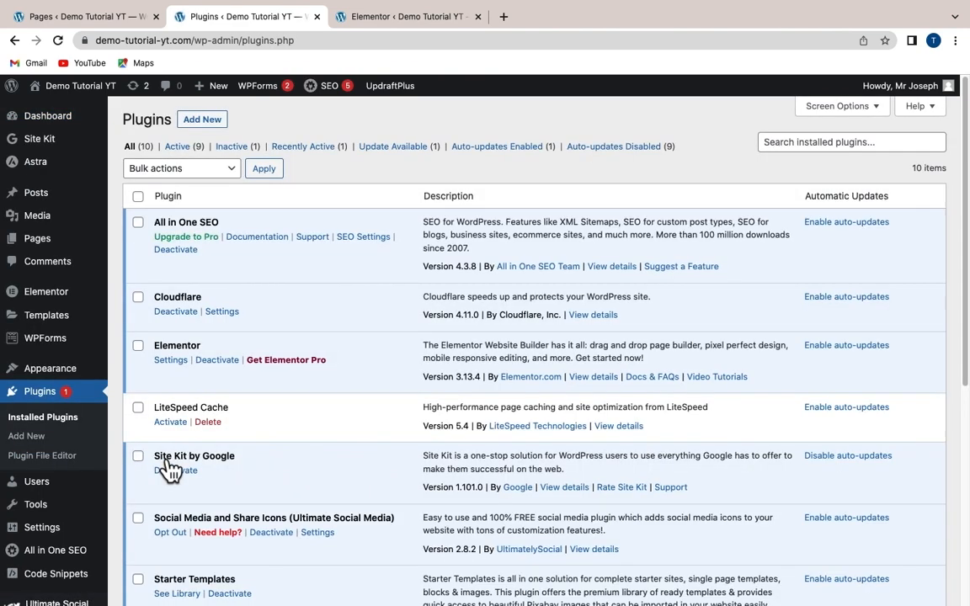
scroll(168, 468, down, 5)
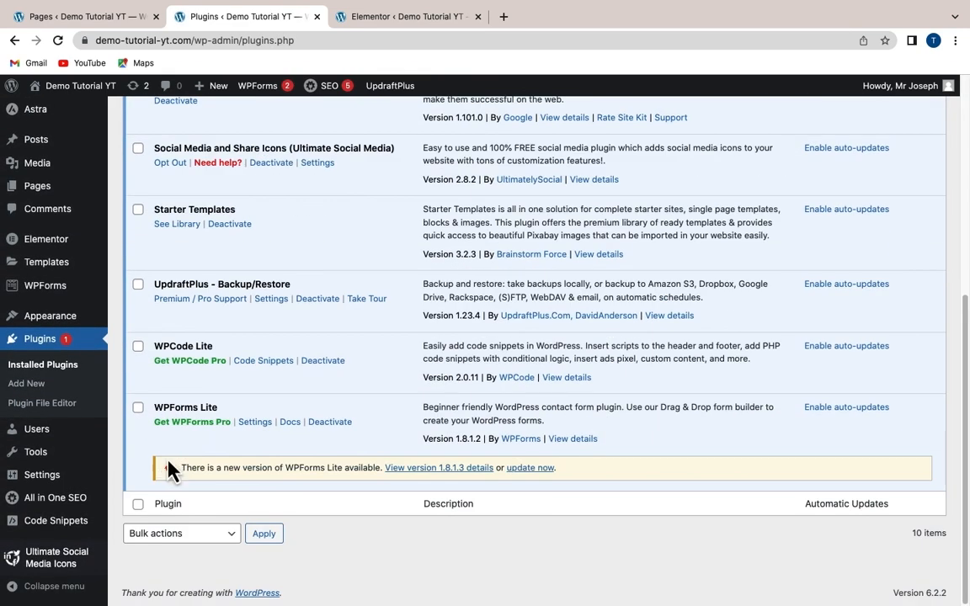
click(271, 299)
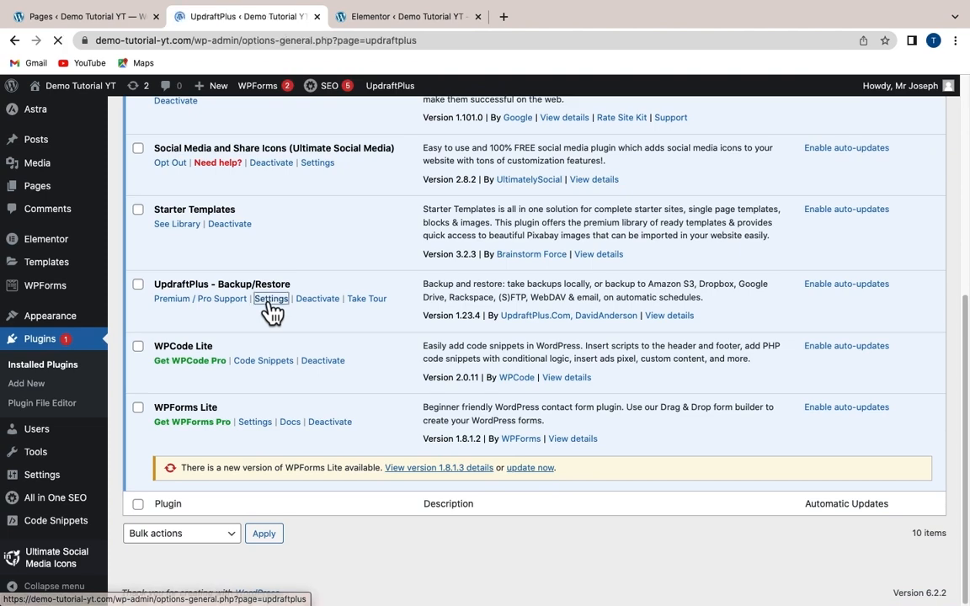
- Start restoring the May 26, 2023 1:30 backup and select Plugins, Themes, Uploads, Others and Database as components
scroll(273, 311, down, 10)
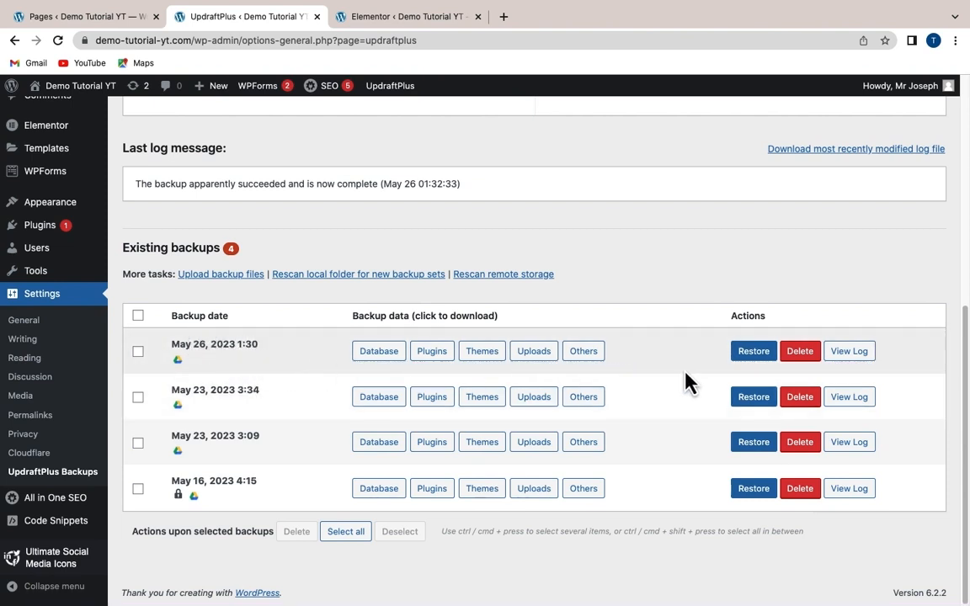
click(753, 360)
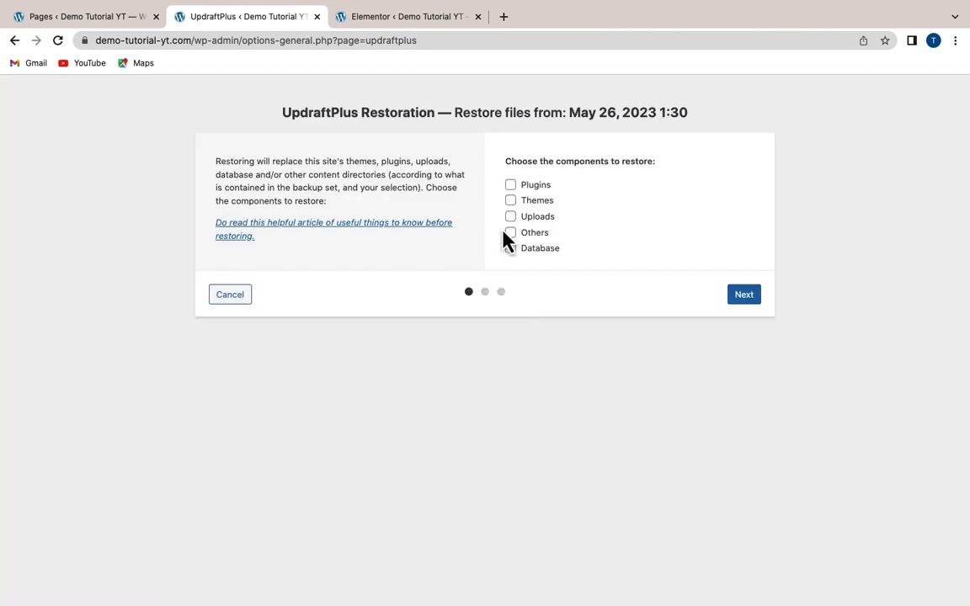
click(511, 185)
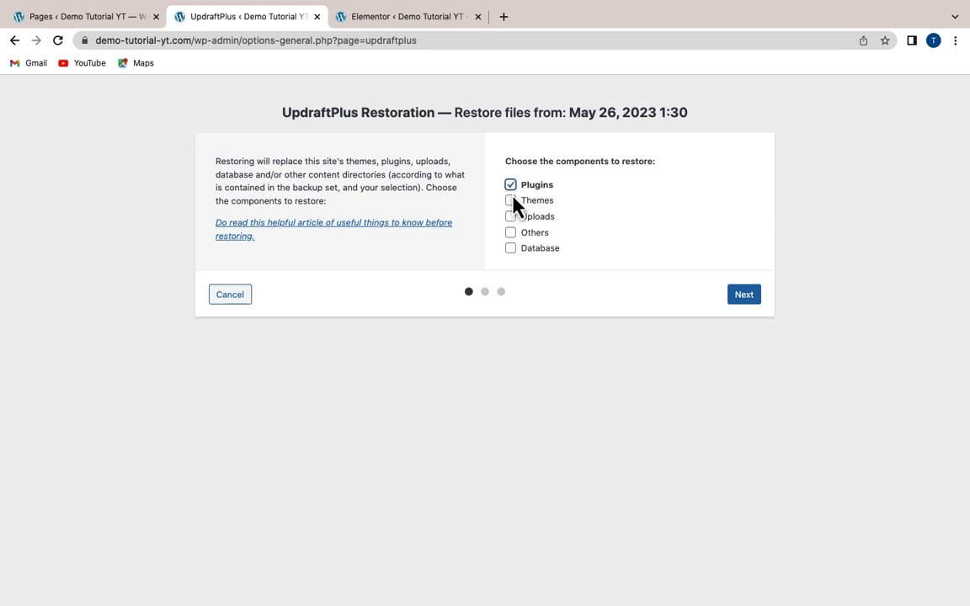
click(511, 200)
click(510, 217)
click(511, 233)
click(510, 248)
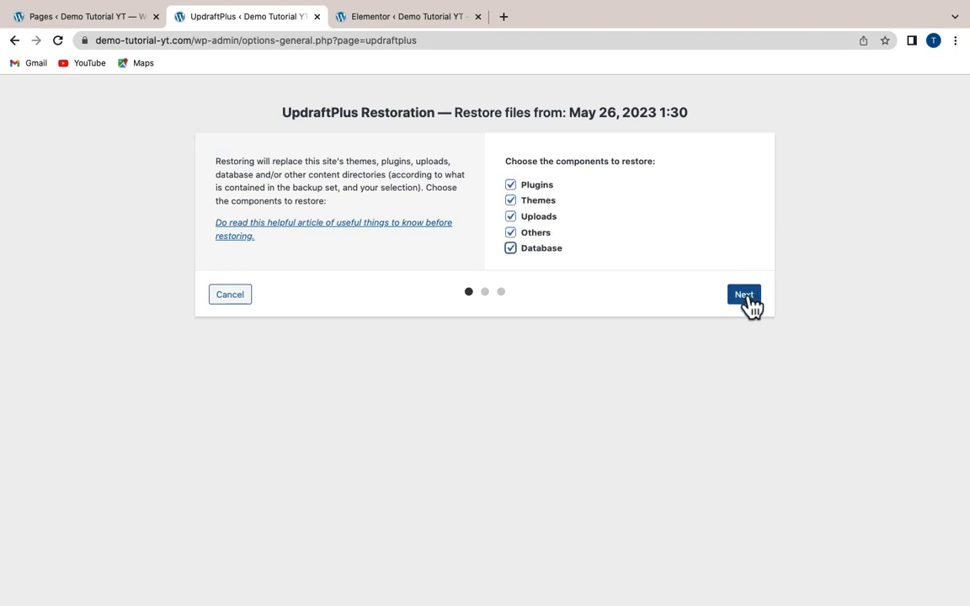
- Prepare the backup files, run the restoration and log back in to WordPress
click(748, 296)
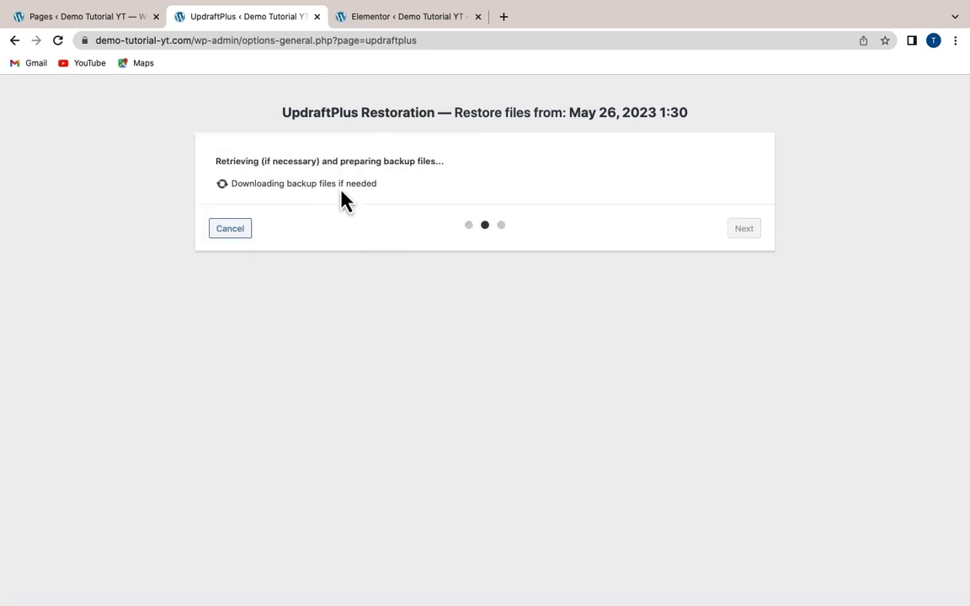
mouse_move(680, 46)
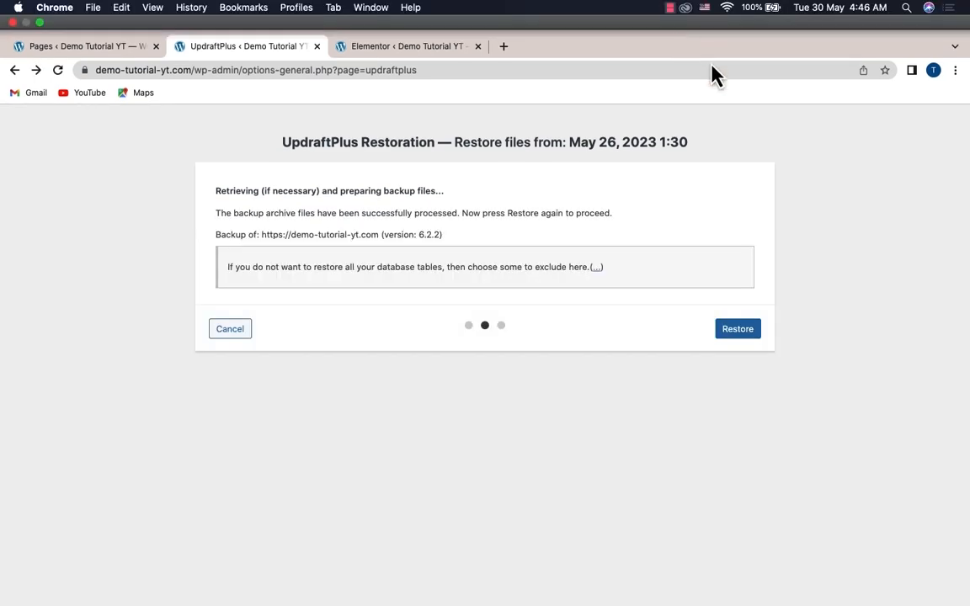
click(738, 301)
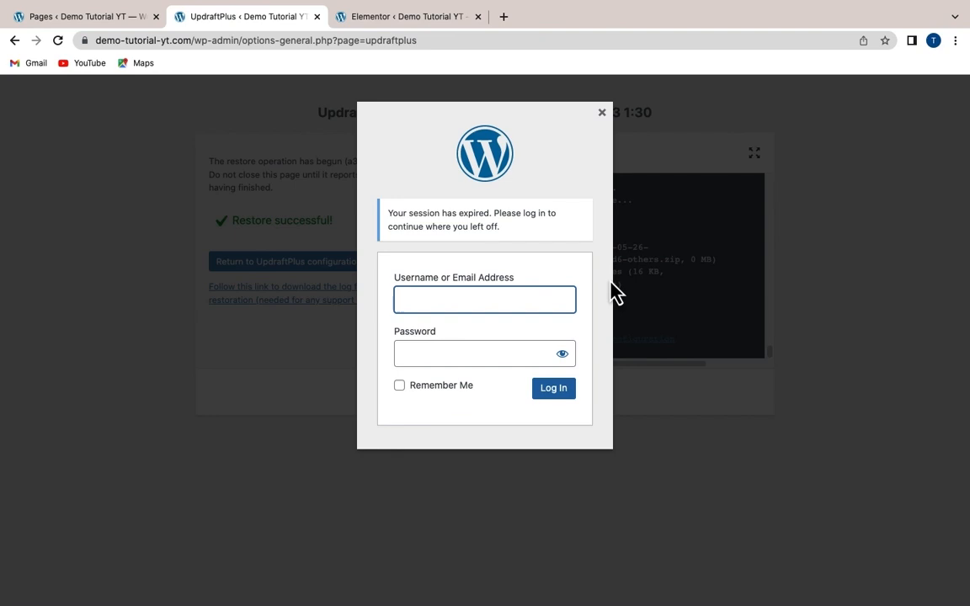
click(554, 392)
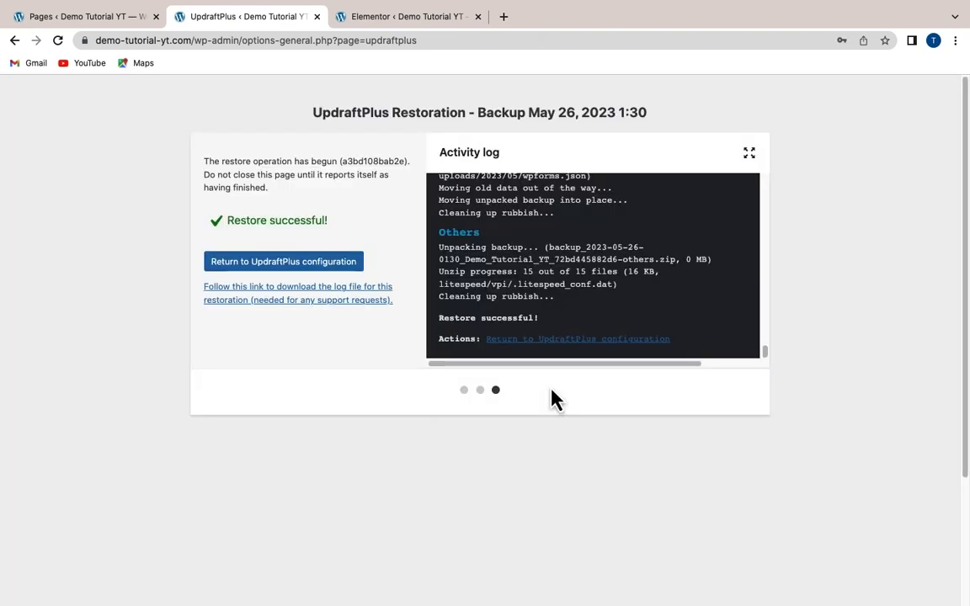
- Return to the UpdraftPlus configuration and visit the live site to check the restored home page
click(281, 267)
scroll(316, 353, down, 5)
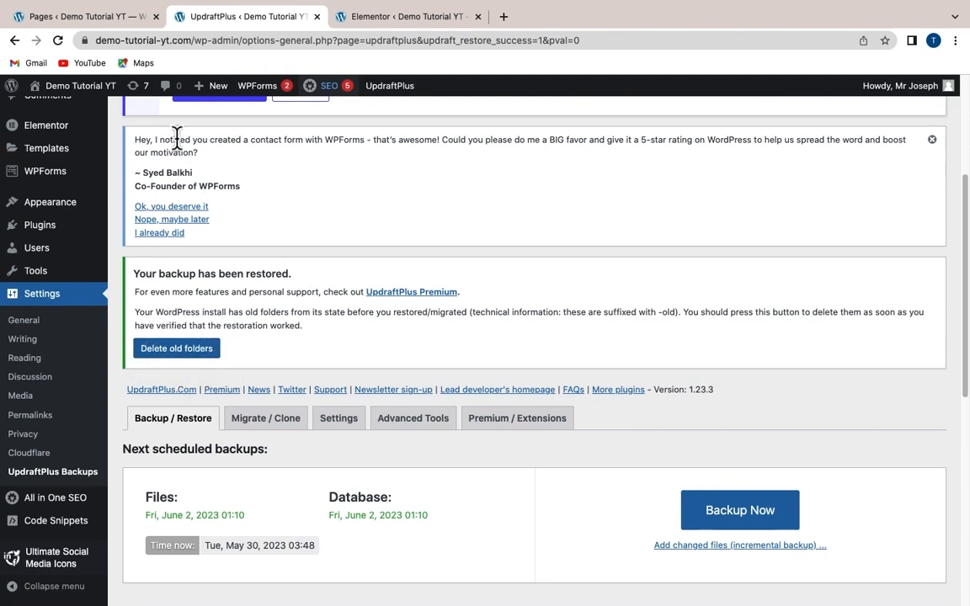
mouse_move(78, 95)
click(67, 113)
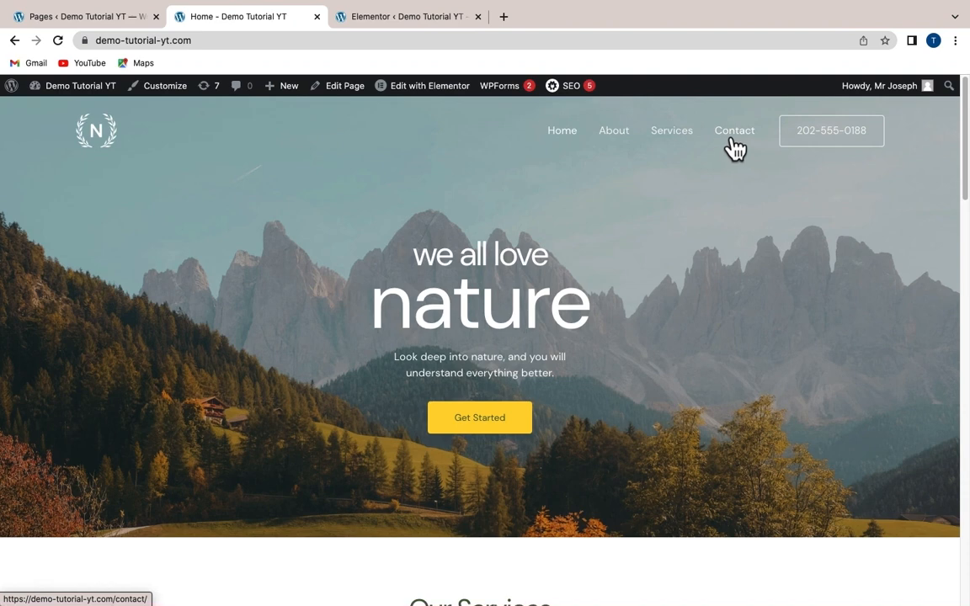
- Reopen the UpdraftPlus settings from the installed plugins and delete the old folders left from the restoration
mouse_move(63, 90)
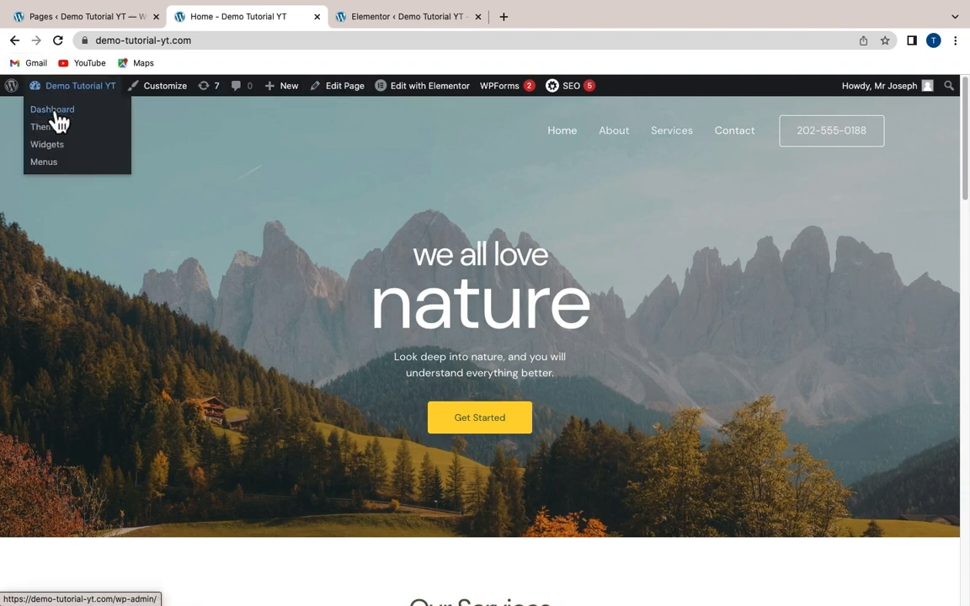
click(56, 114)
mouse_move(39, 465)
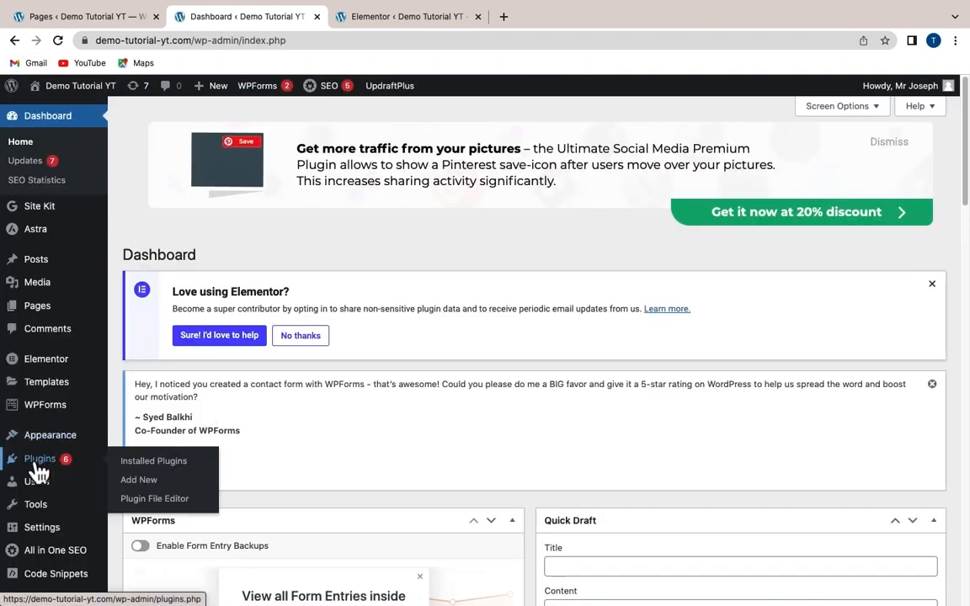
click(133, 465)
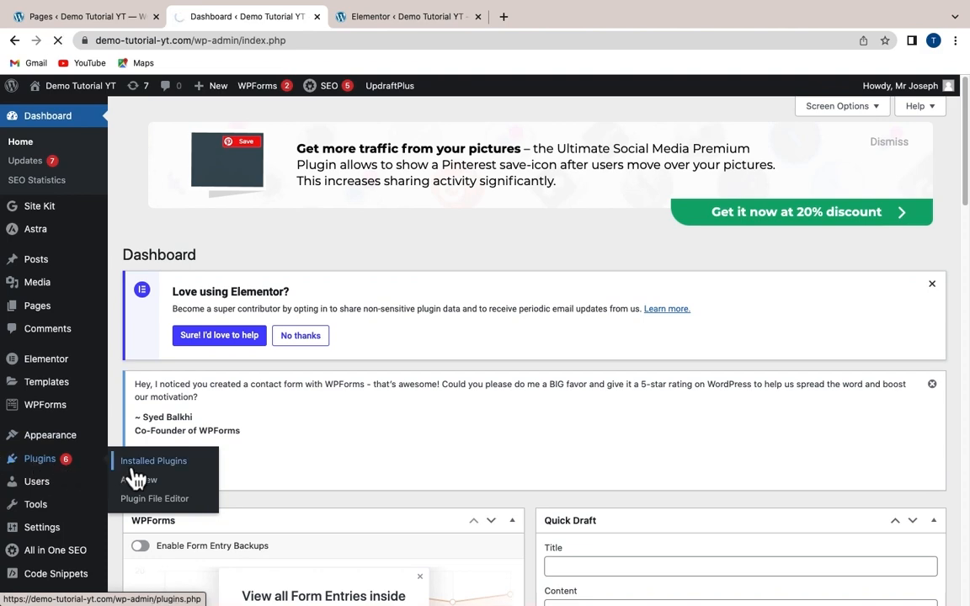
scroll(195, 489, down, 5)
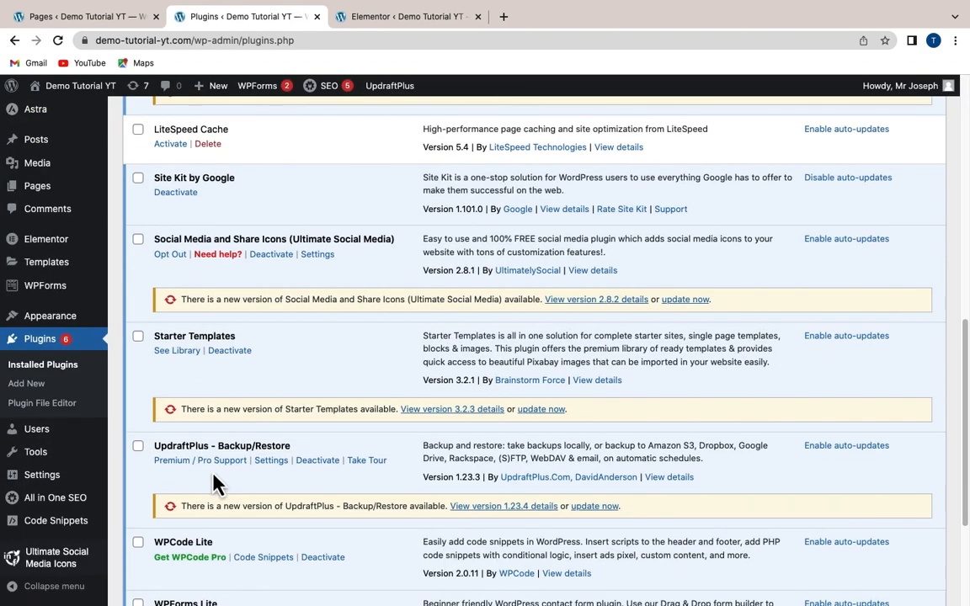
click(265, 463)
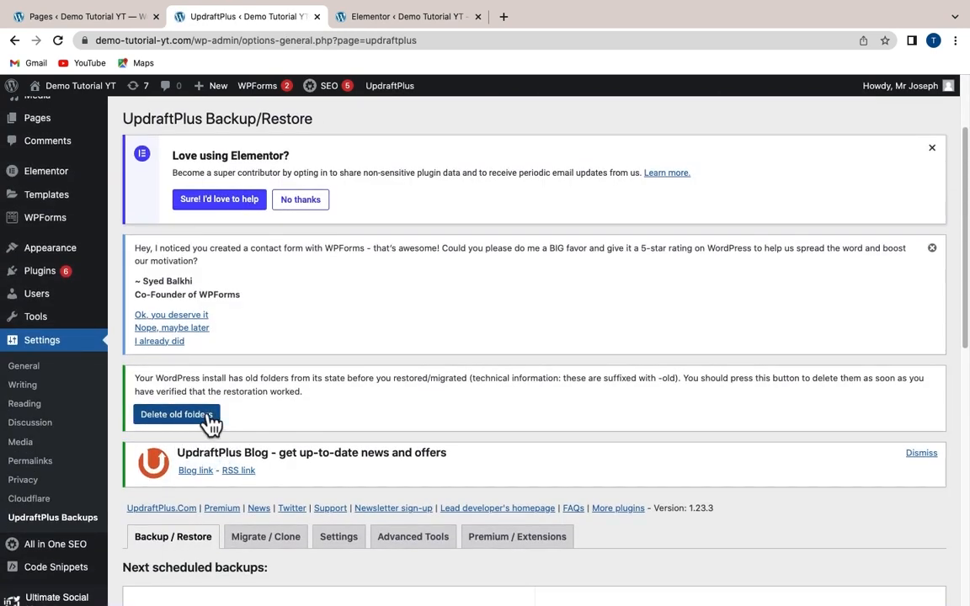
click(202, 426)
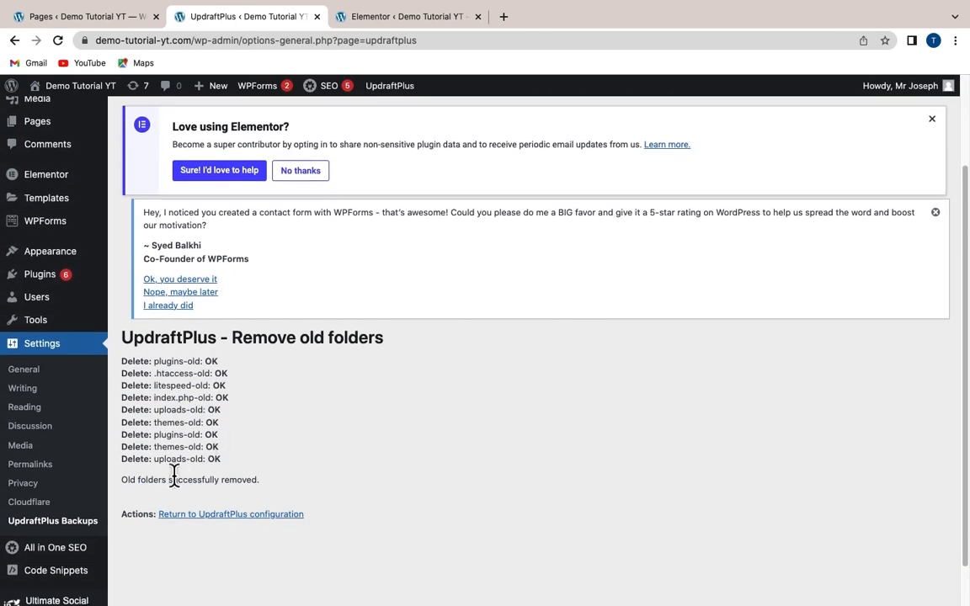